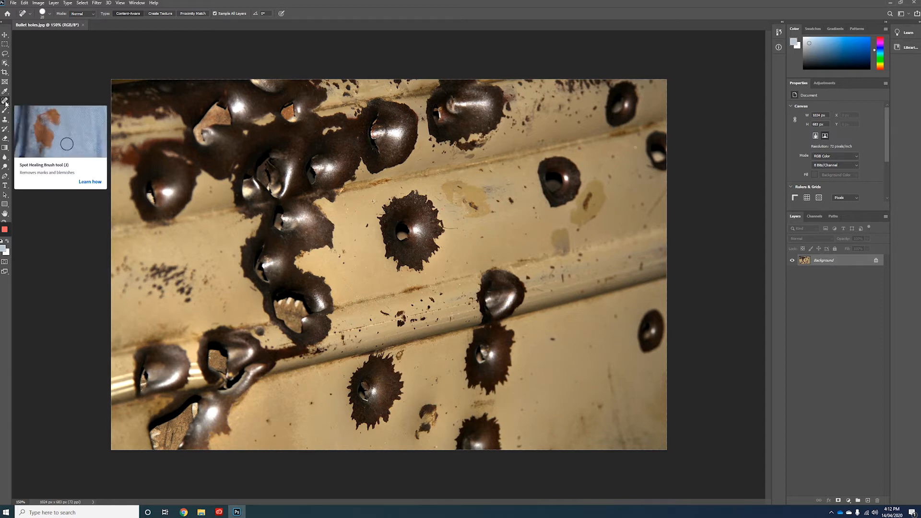
Try the Spot Healing Brush with Create Texture on the right edge of the central bullet hole
{"action": "right_click", "coordinate": [5, 102]}
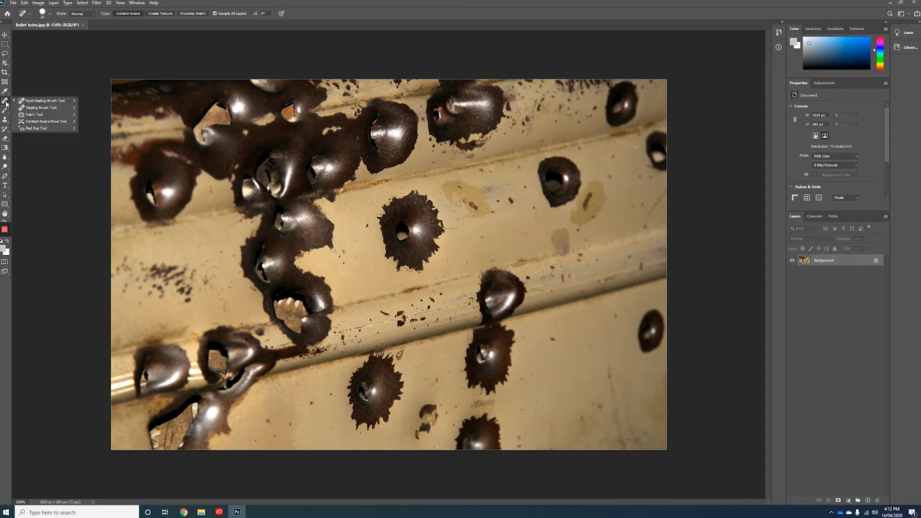
{"action": "left_click", "coordinate": [41, 102]}
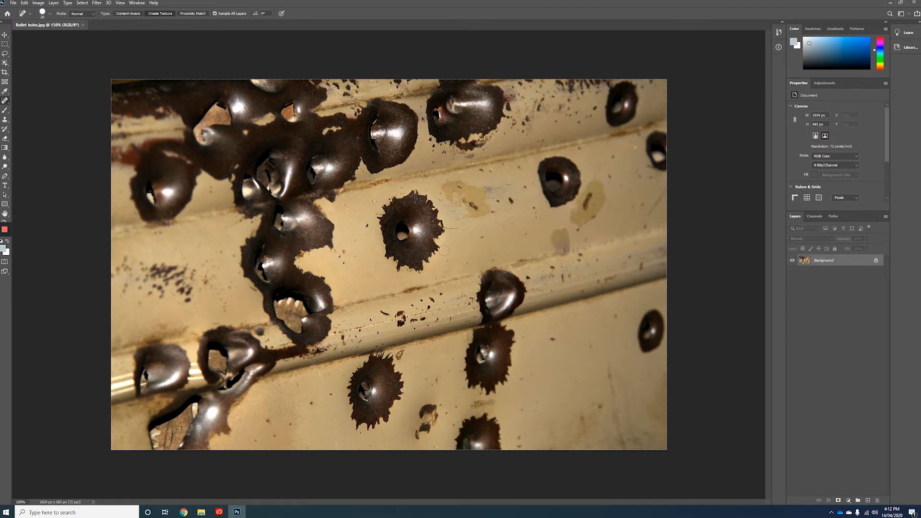
{"action": "mouse_move", "coordinate": [444, 241]}
{"action": "left_mouse_down"}
{"action": "mouse_move", "coordinate": [434, 216]}
{"action": "mouse_move", "coordinate": [432, 226]}
{"action": "left_mouse_up"}
{"action": "left_click_drag", "start_coordinate": [435, 255], "coordinate": [438, 216]}
Create a new blank layer above the Background, keeping the default name and settings
{"action": "left_click", "coordinate": [53, 4]}
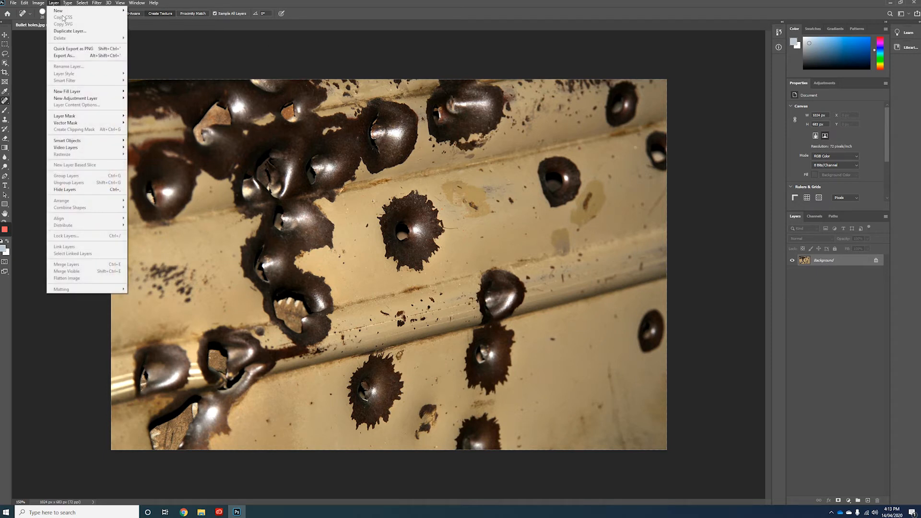
{"action": "mouse_move", "coordinate": [64, 13]}
{"action": "left_click", "coordinate": [142, 12]}
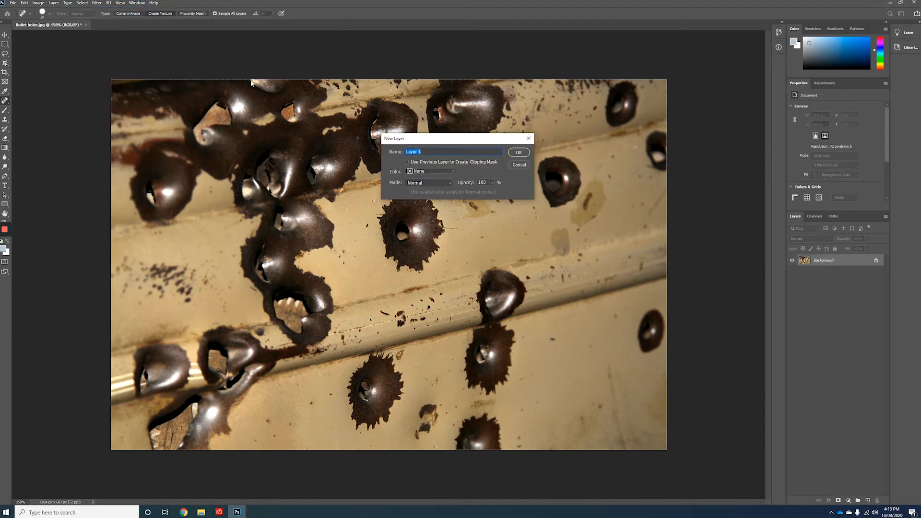
{"action": "left_click", "coordinate": [523, 150]}
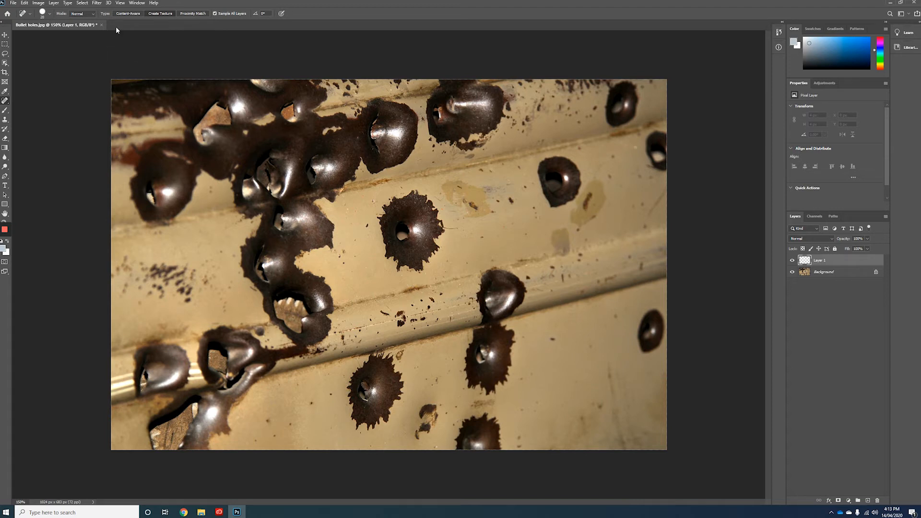
Try Create Texture healing on the central bullet hole's right edge on the new layer, and undo the strokes
{"action": "left_click", "coordinate": [155, 14]}
{"action": "mouse_move", "coordinate": [443, 242]}
{"action": "left_mouse_down"}
{"action": "mouse_move", "coordinate": [438, 233]}
{"action": "mouse_move", "coordinate": [438, 223]}
{"action": "mouse_move", "coordinate": [434, 259]}
{"action": "mouse_move", "coordinate": [433, 232]}
{"action": "left_mouse_up"}
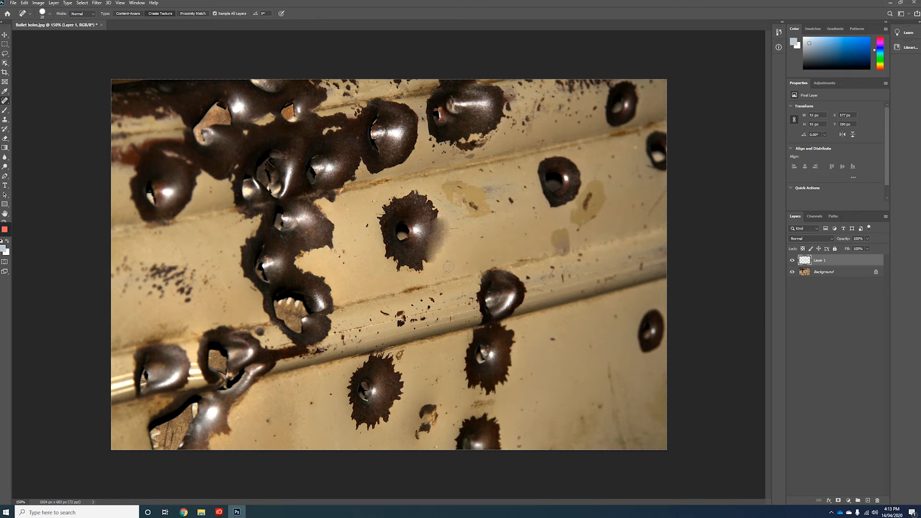
{"action": "key", "text": "ctrl+z"}
{"action": "key", "text": "ctrl+z"}
{"action": "key", "text": "ctrl+z"}
{"action": "key", "text": "ctrl+z"}
{"action": "key", "text": "ctrl+z"}
{"action": "key", "text": "ctrl+z"}
{"action": "key", "text": "ctrl+z"}
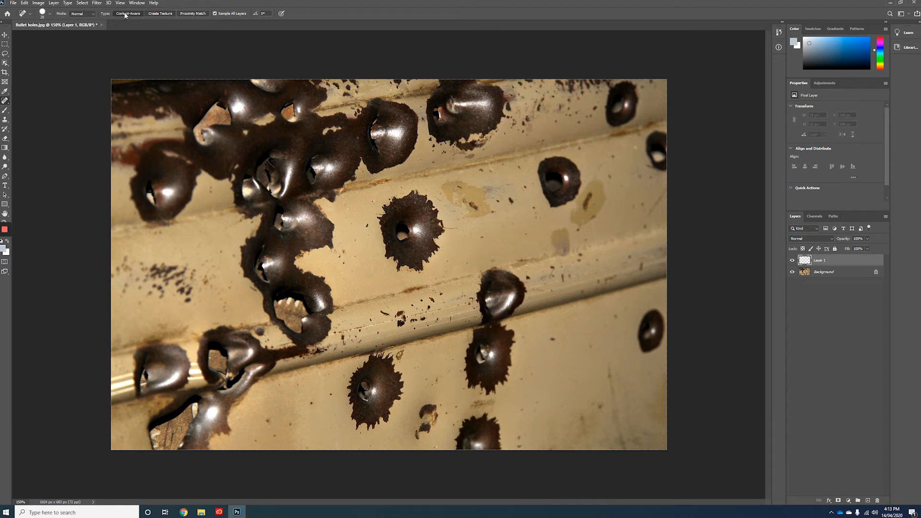
Heal the central bullet hole's right edge and the nearby pale patch using Normal mode and Content-Aware
{"action": "left_click", "coordinate": [93, 15]}
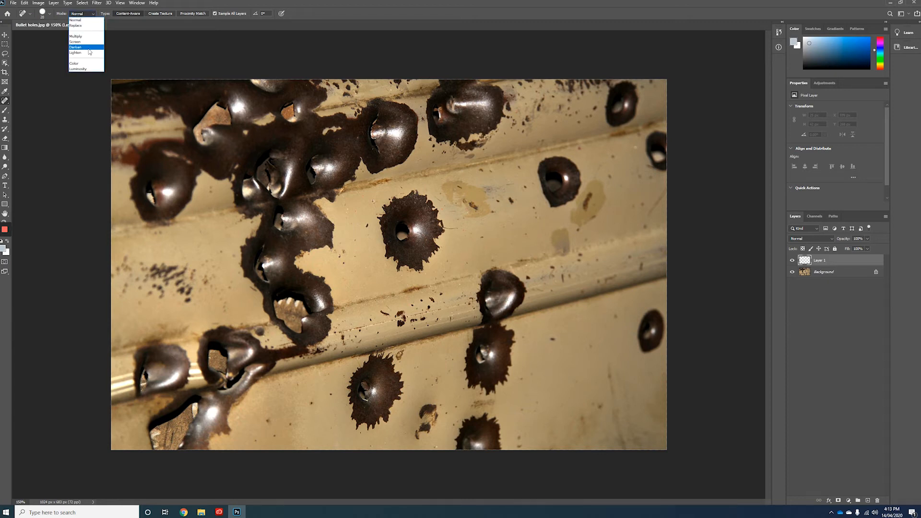
{"action": "left_click", "coordinate": [84, 20]}
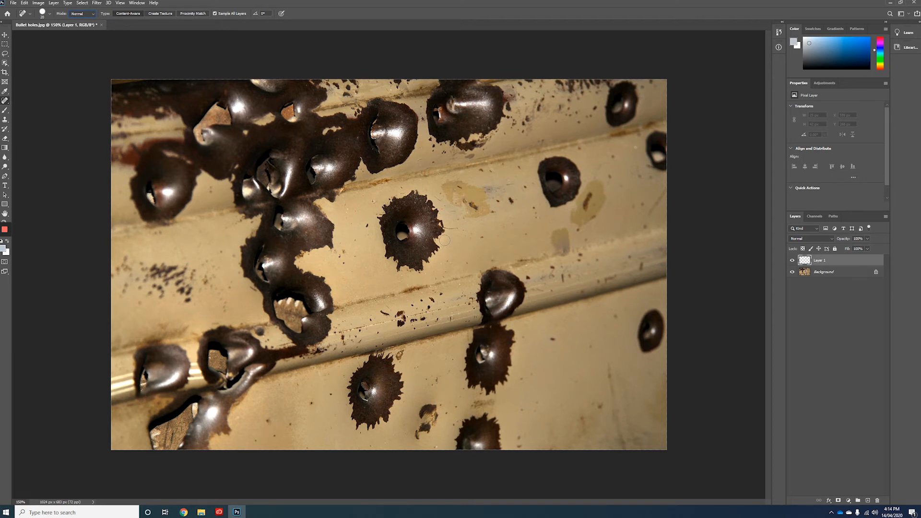
{"action": "mouse_move", "coordinate": [443, 240]}
{"action": "left_mouse_down"}
{"action": "mouse_move", "coordinate": [460, 249]}
{"action": "mouse_move", "coordinate": [436, 247]}
{"action": "mouse_move", "coordinate": [434, 263]}
{"action": "mouse_move", "coordinate": [432, 252]}
{"action": "mouse_move", "coordinate": [452, 271]}
{"action": "mouse_move", "coordinate": [428, 267]}
{"action": "left_mouse_up"}
{"action": "mouse_move", "coordinate": [481, 215]}
{"action": "left_mouse_down"}
{"action": "mouse_move", "coordinate": [492, 204]}
{"action": "mouse_move", "coordinate": [482, 217]}
{"action": "mouse_move", "coordinate": [483, 206]}
{"action": "mouse_move", "coordinate": [470, 214]}
{"action": "mouse_move", "coordinate": [483, 215]}
{"action": "mouse_move", "coordinate": [480, 189]}
{"action": "mouse_move", "coordinate": [474, 216]}
{"action": "mouse_move", "coordinate": [479, 208]}
{"action": "left_mouse_up"}
{"action": "left_click_drag", "start_coordinate": [433, 243], "coordinate": [425, 248]}
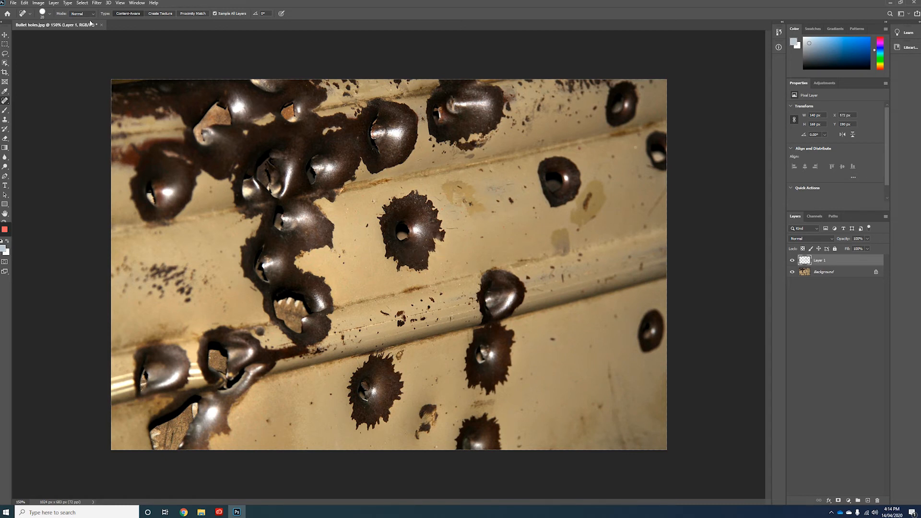
Set the brush size to 34 px and heal the specks between the central bullet hole and the one to its upper right
{"action": "left_click", "coordinate": [50, 14]}
{"action": "left_click_drag", "start_coordinate": [22, 35], "coordinate": [21, 36]}
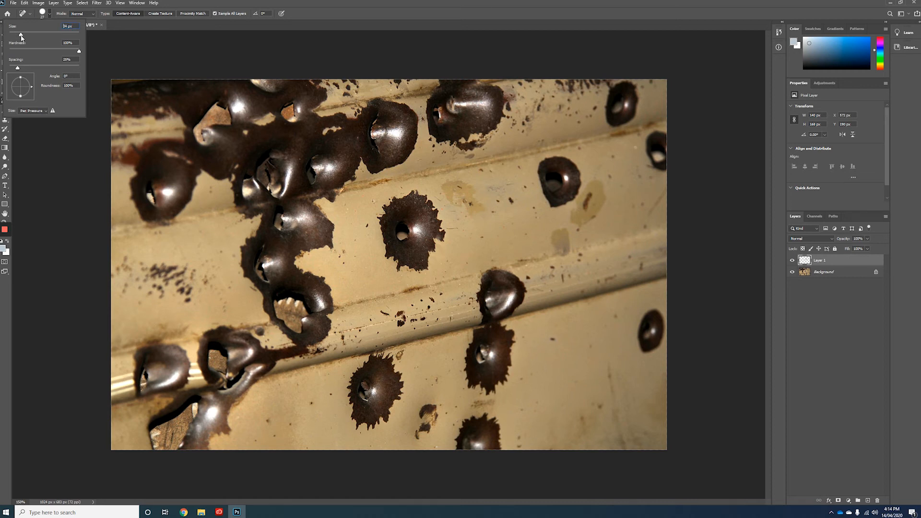
{"action": "left_click", "coordinate": [495, 216]}
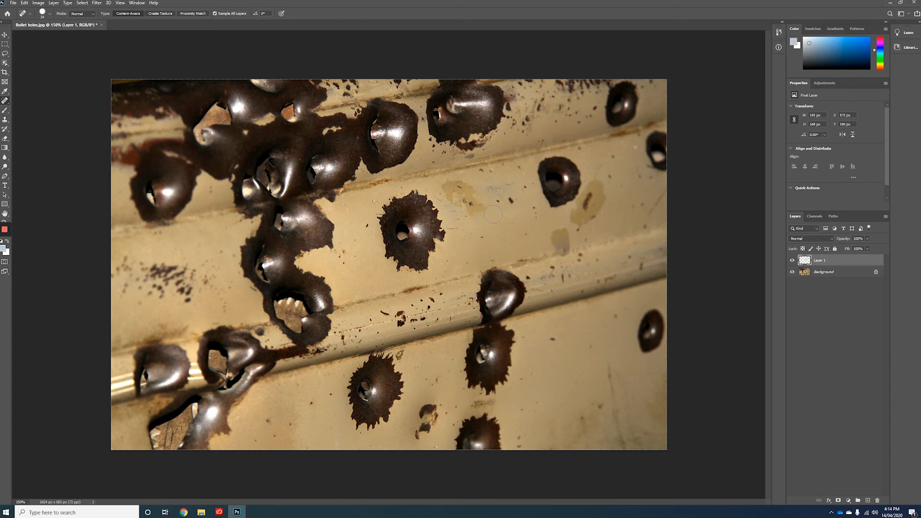
{"action": "left_click", "coordinate": [480, 211]}
{"action": "left_click", "coordinate": [510, 206]}
{"action": "left_click", "coordinate": [499, 205]}
{"action": "left_click", "coordinate": [481, 237]}
{"action": "left_click", "coordinate": [499, 215]}
{"action": "left_click", "coordinate": [531, 219]}
{"action": "left_click", "coordinate": [529, 199]}
Switch the healing type to Proximity Match and heal the marks on the panel above the raised central dent
{"action": "left_click", "coordinate": [187, 15]}
{"action": "left_click", "coordinate": [490, 241]}
{"action": "left_click", "coordinate": [508, 234]}
{"action": "left_click", "coordinate": [524, 237]}
{"action": "left_click", "coordinate": [527, 221]}
{"action": "left_click", "coordinate": [522, 243]}
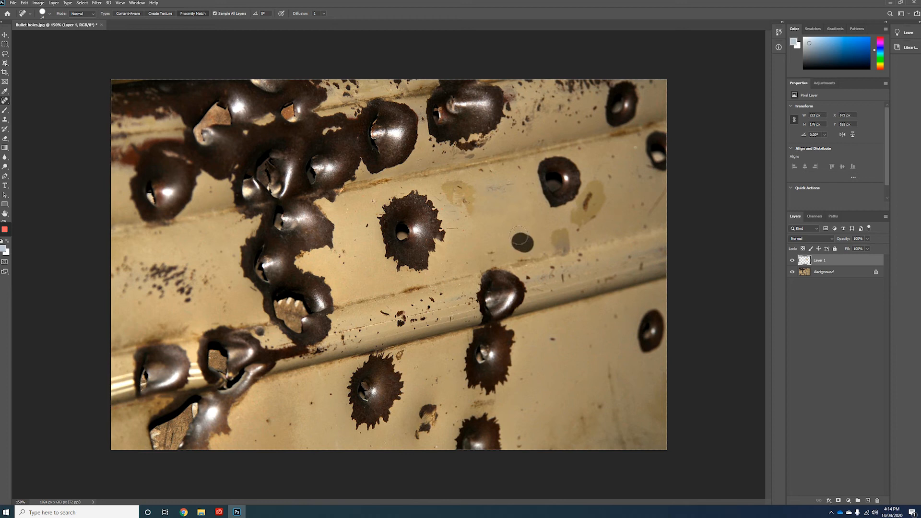
Heal the scratches and specks just below the upper ridge, beside the upper-right bullet hole
{"action": "left_click", "coordinate": [494, 192]}
{"action": "left_click", "coordinate": [506, 197]}
{"action": "left_click", "coordinate": [520, 195]}
{"action": "left_click", "coordinate": [527, 192]}
{"action": "left_click", "coordinate": [521, 175]}
{"action": "left_click", "coordinate": [506, 173]}
{"action": "left_click", "coordinate": [496, 180]}
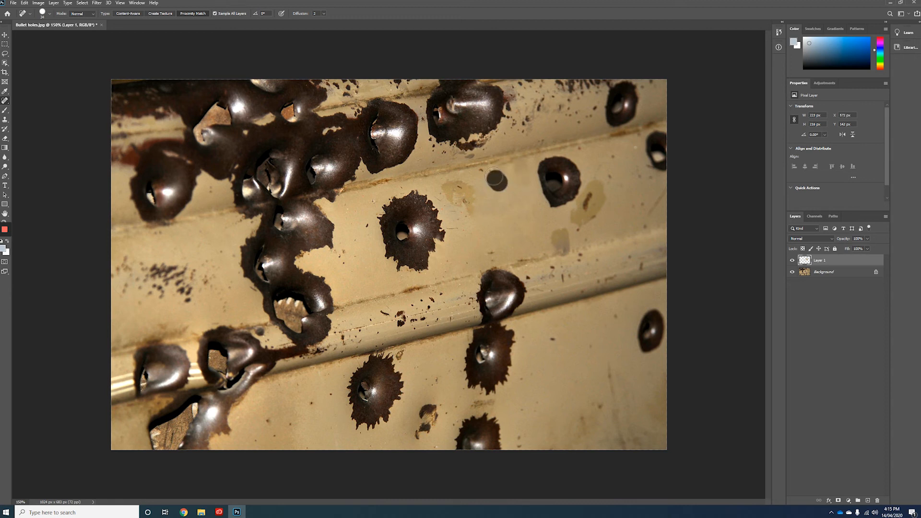
{"action": "left_click", "coordinate": [487, 178]}
Heal the small marks on the panel to the lower right of the central bullet hole
{"action": "left_click_drag", "start_coordinate": [476, 247], "coordinate": [497, 251]}
{"action": "left_click", "coordinate": [462, 266]}
{"action": "left_click", "coordinate": [450, 264]}
{"action": "left_click", "coordinate": [443, 276]}
{"action": "left_click", "coordinate": [437, 275]}
{"action": "mouse_move", "coordinate": [469, 257]}
{"action": "left_mouse_down"}
{"action": "mouse_move", "coordinate": [482, 249]}
{"action": "mouse_move", "coordinate": [463, 231]}
{"action": "left_mouse_up"}
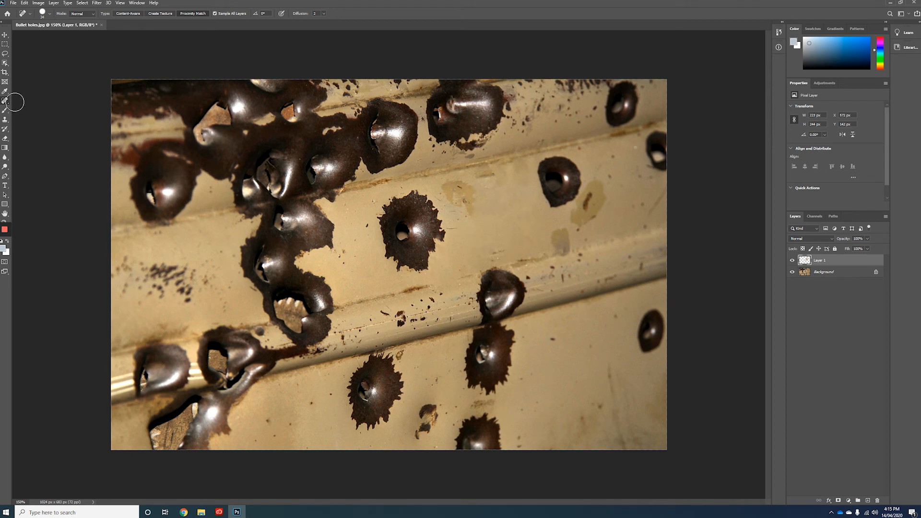
Paint over the pale patch at the upper right of the central bullet hole with the Healing Brush
{"action": "right_click", "coordinate": [5, 101]}
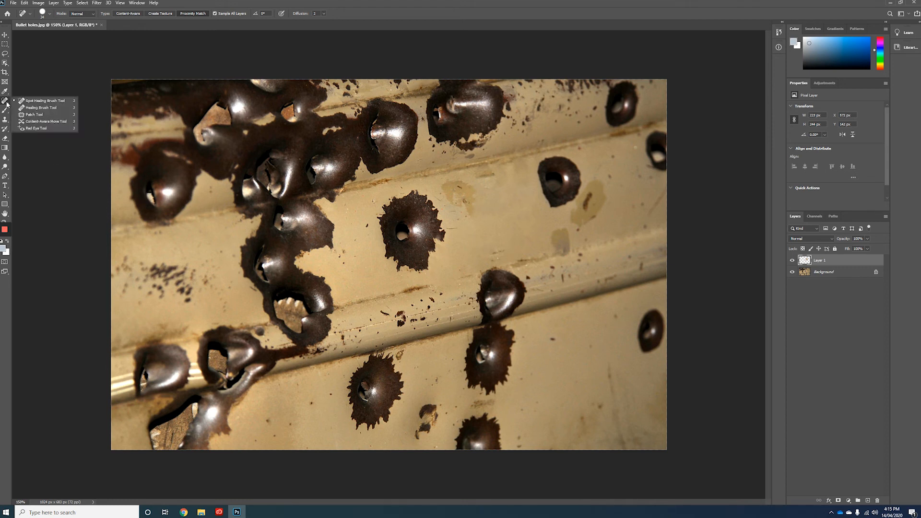
{"action": "left_click", "coordinate": [40, 107]}
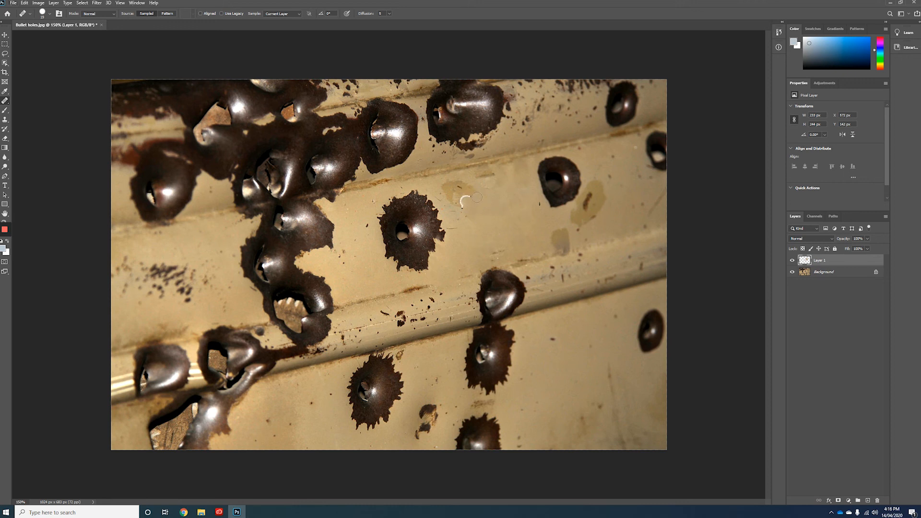
{"action": "mouse_move", "coordinate": [470, 189]}
{"action": "left_mouse_down"}
{"action": "mouse_move", "coordinate": [439, 186]}
{"action": "mouse_move", "coordinate": [463, 194]}
{"action": "mouse_move", "coordinate": [447, 196]}
{"action": "mouse_move", "coordinate": [462, 205]}
{"action": "mouse_move", "coordinate": [447, 206]}
{"action": "mouse_move", "coordinate": [456, 211]}
{"action": "mouse_move", "coordinate": [444, 197]}
{"action": "left_mouse_up"}
Remove the small discoloured patch below the upper-right bullet hole with the Spot Healing Brush set to Proximity Match
{"action": "right_click", "coordinate": [5, 102]}
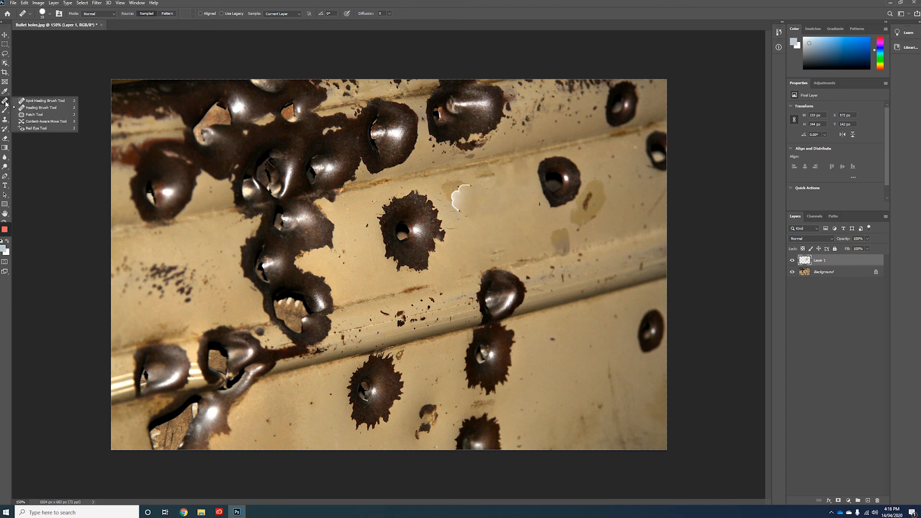
{"action": "left_click", "coordinate": [37, 102]}
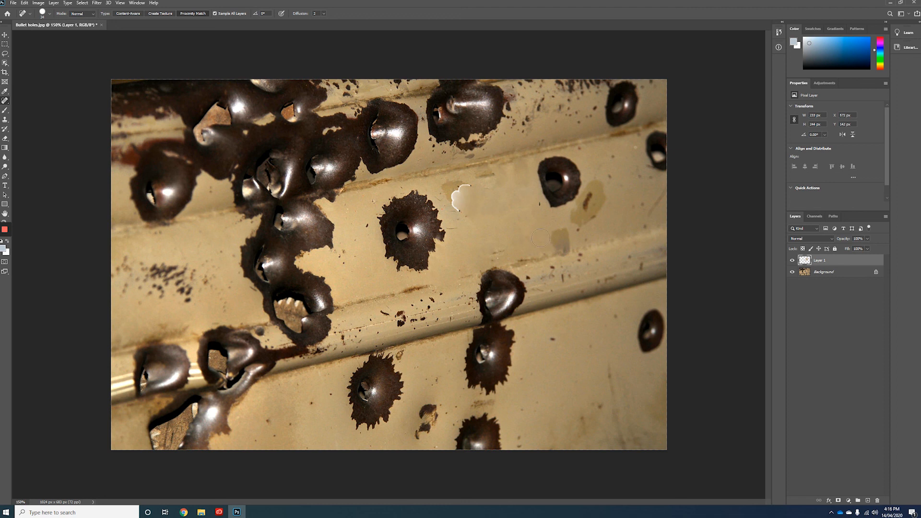
{"action": "mouse_move", "coordinate": [541, 240]}
{"action": "left_mouse_down"}
{"action": "mouse_move", "coordinate": [559, 232]}
{"action": "mouse_move", "coordinate": [568, 242]}
{"action": "mouse_move", "coordinate": [552, 249]}
{"action": "mouse_move", "coordinate": [559, 253]}
{"action": "mouse_move", "coordinate": [573, 233]}
{"action": "left_mouse_up"}
{"action": "left_click", "coordinate": [572, 243]}
{"action": "left_click_drag", "start_coordinate": [581, 244], "coordinate": [581, 244]}
{"action": "left_click", "coordinate": [576, 243]}
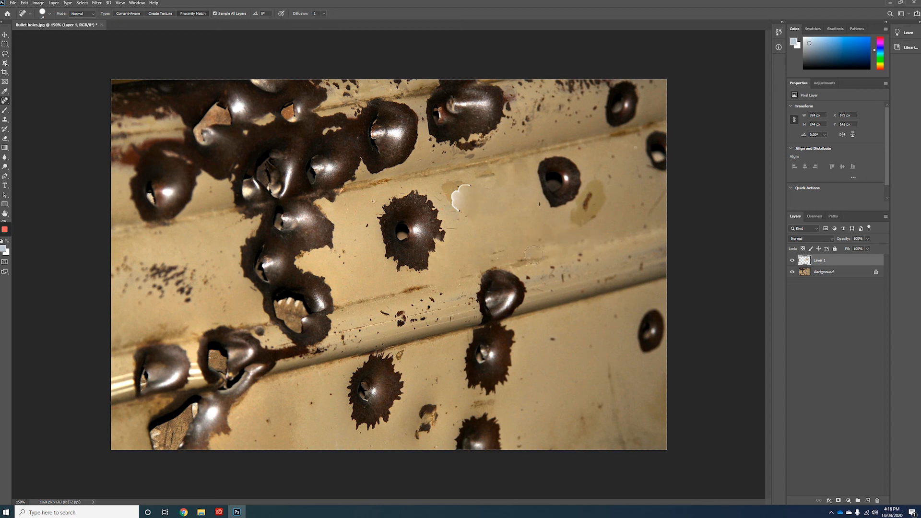